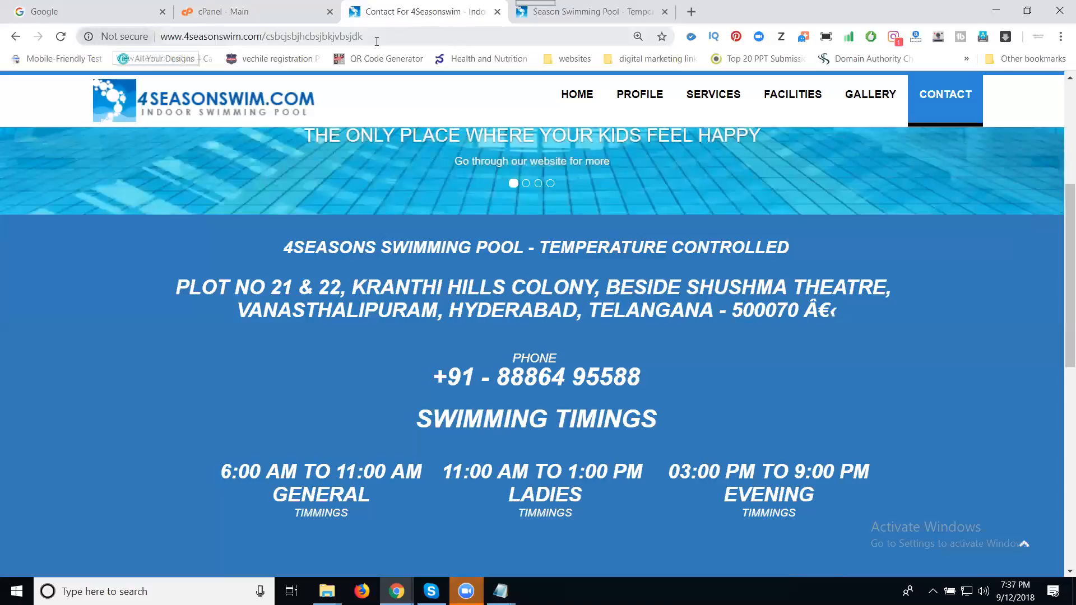
Switch to cPanel and open the Let's Encrypt SSL tool from the Security section
click(224, 17)
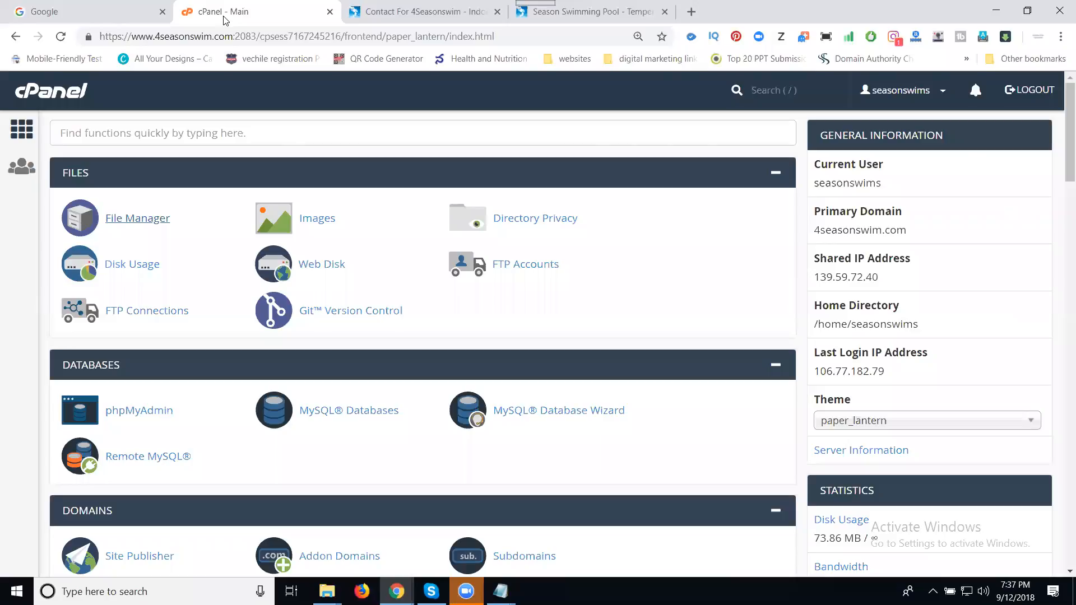
scroll(308, 218, down, 1)
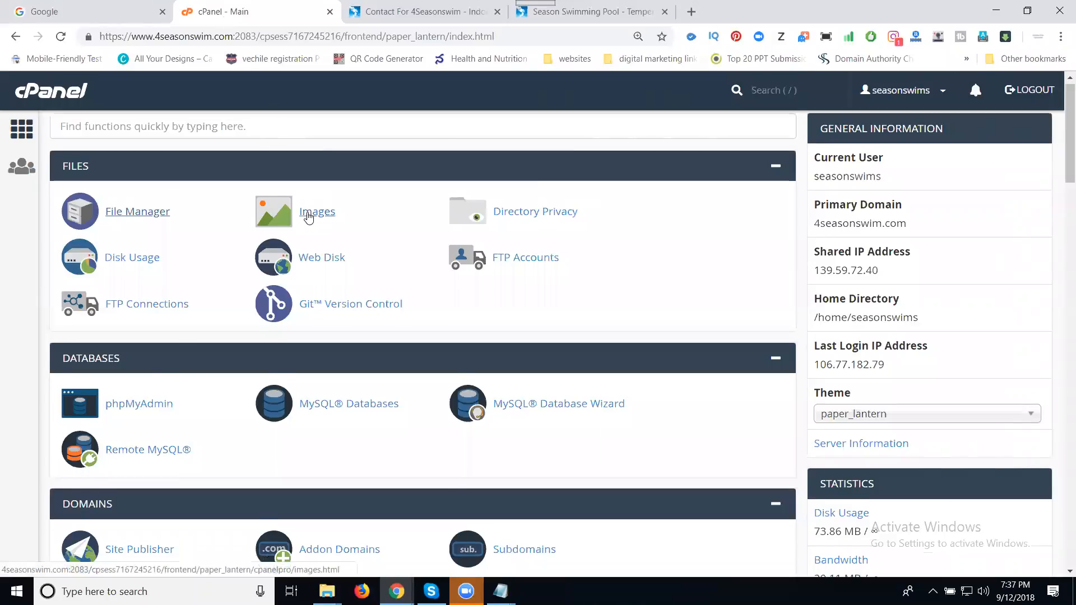
scroll(308, 214, down, 13)
scroll(224, 313, down, 4)
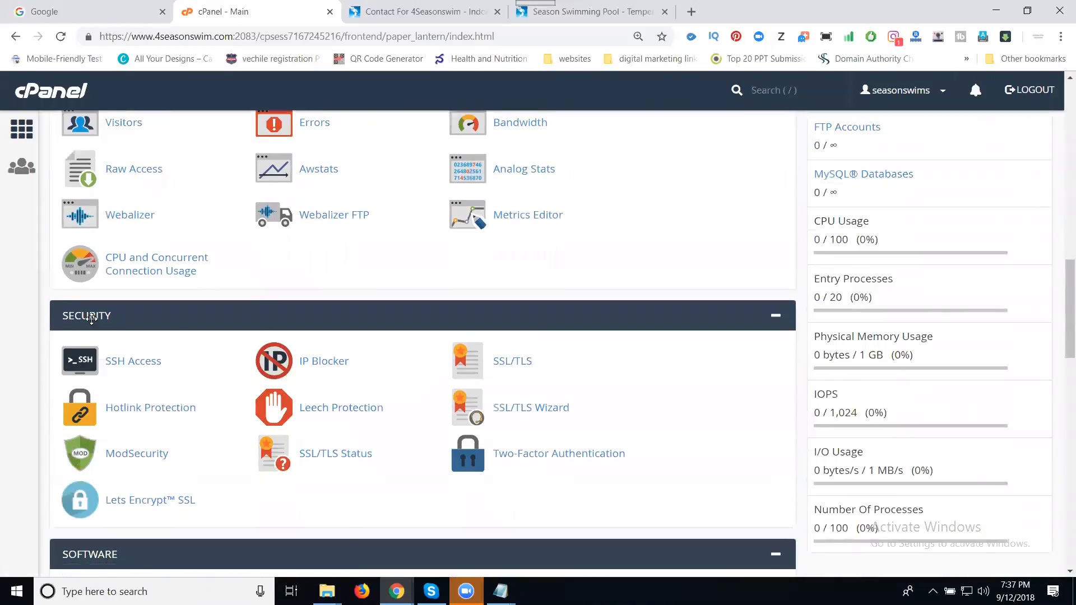
scroll(91, 317, down, 3)
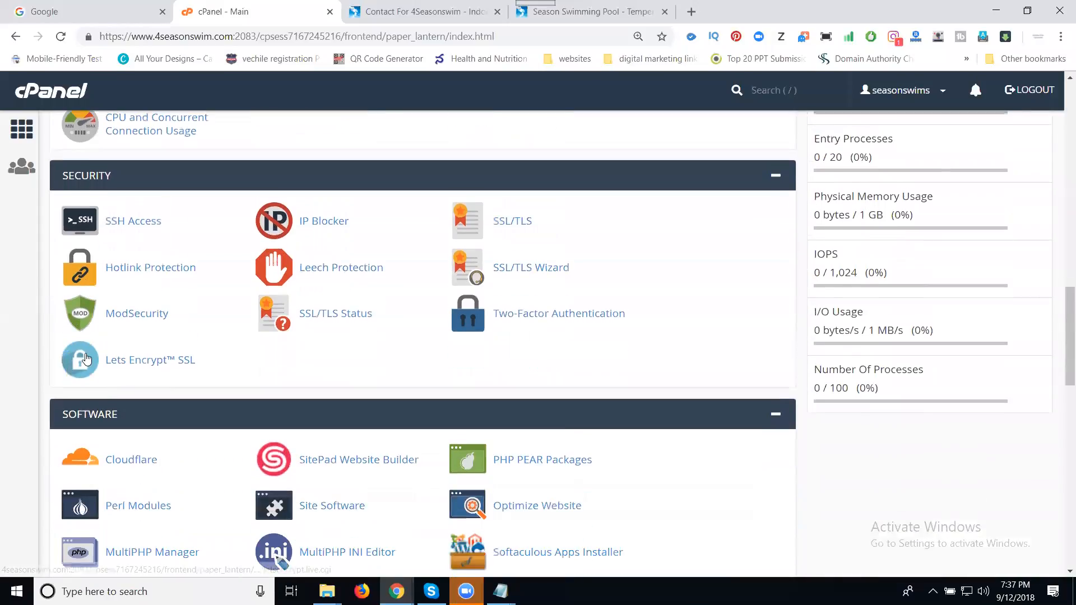
click(110, 370)
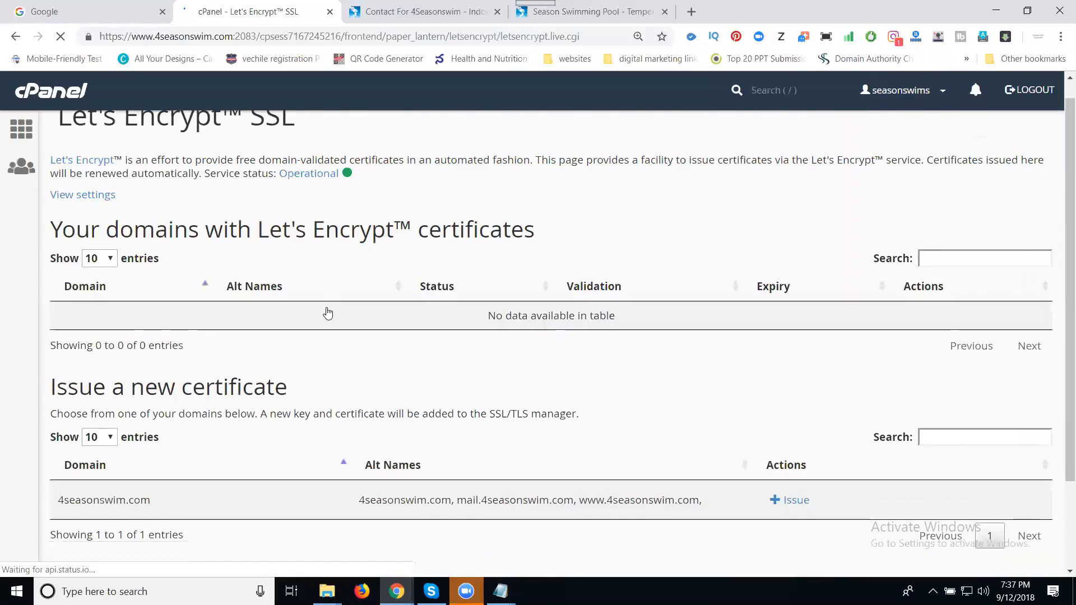
Issue a Let's Encrypt certificate for 4seasonswim.com with its mail and www aliases using http-01 validation, and return to the certificate overview
scroll(328, 313, down, 3)
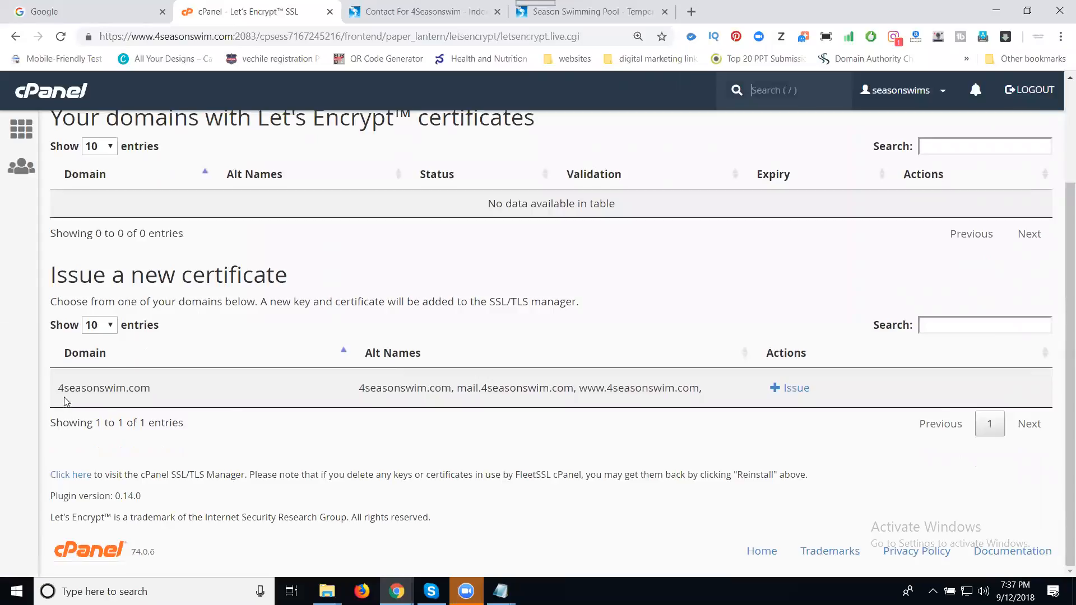
click(796, 388)
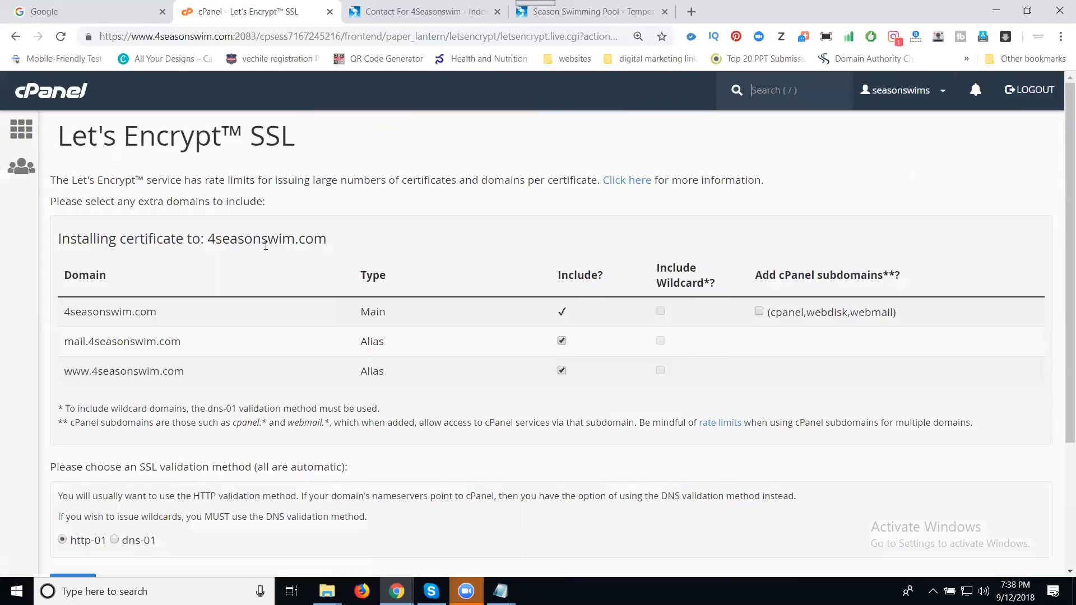
scroll(264, 247, down, 3)
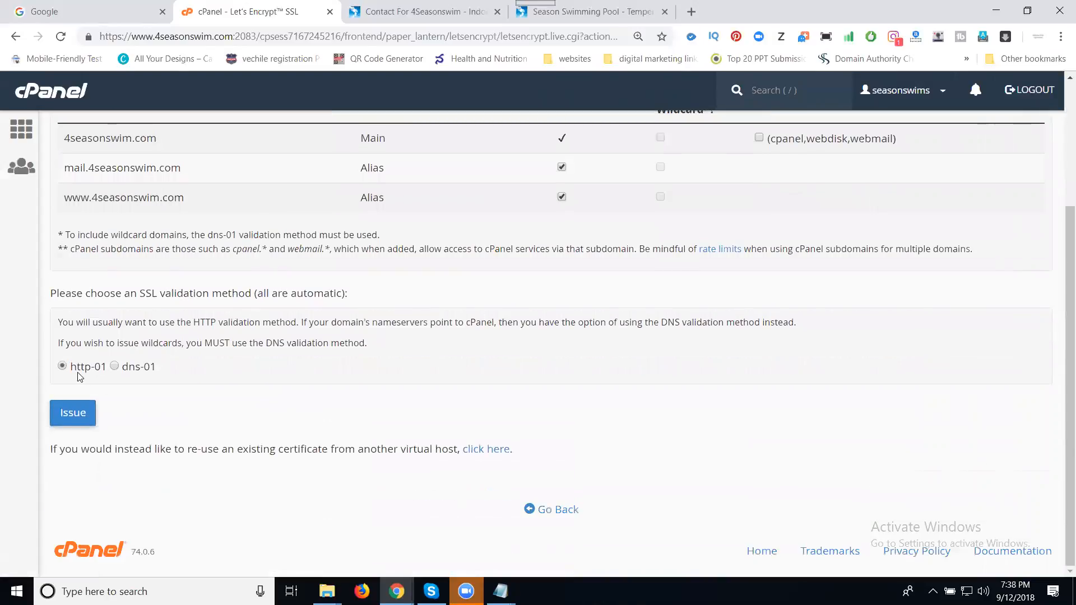
click(74, 414)
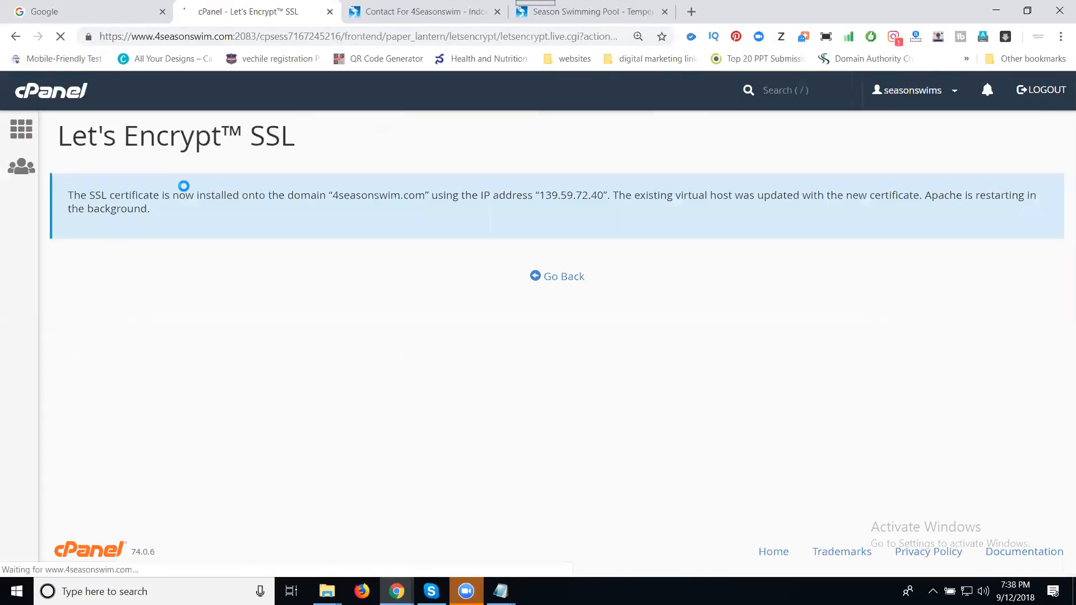
click(560, 277)
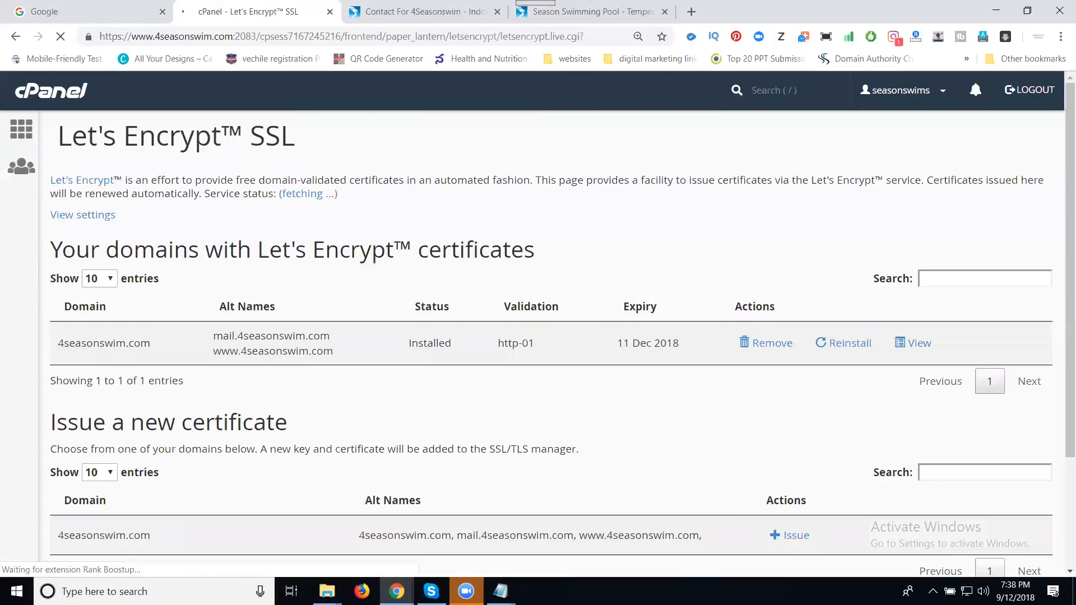
Copy the three HTTPS redirect lines, RewriteEngine On through the RewriteRule, from the .htaccess file in Notepad
mouse_move(500, 591)
click(566, 532)
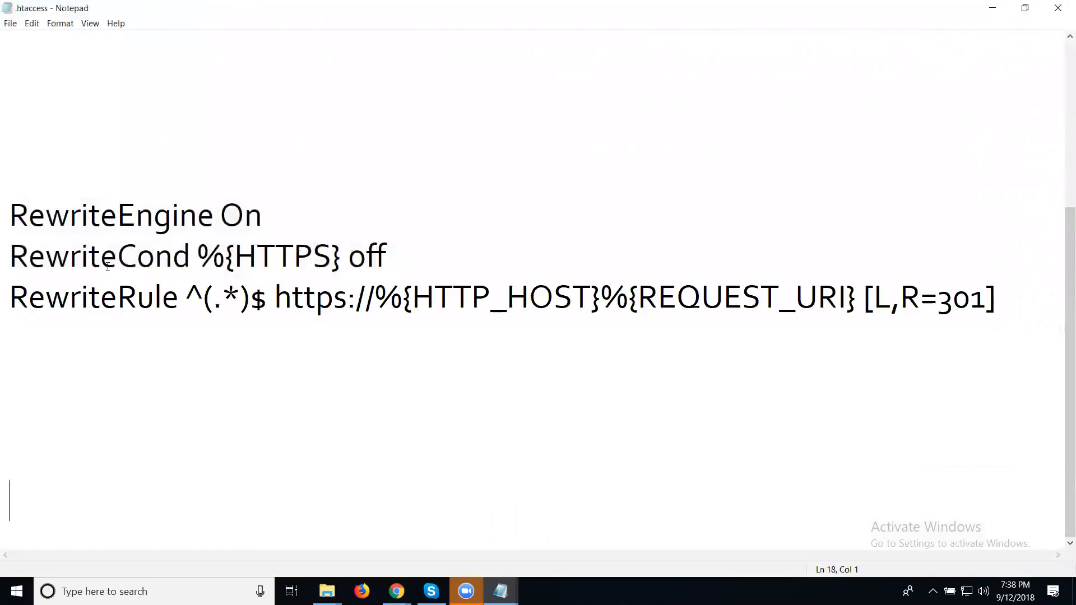
drag(10, 204, 24, 328)
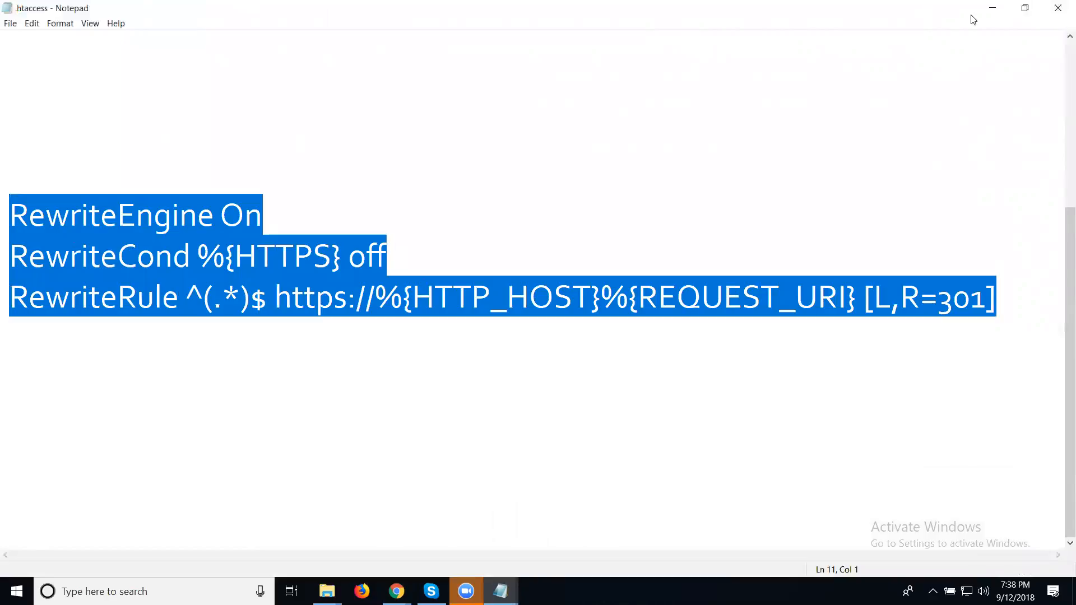
click(991, 7)
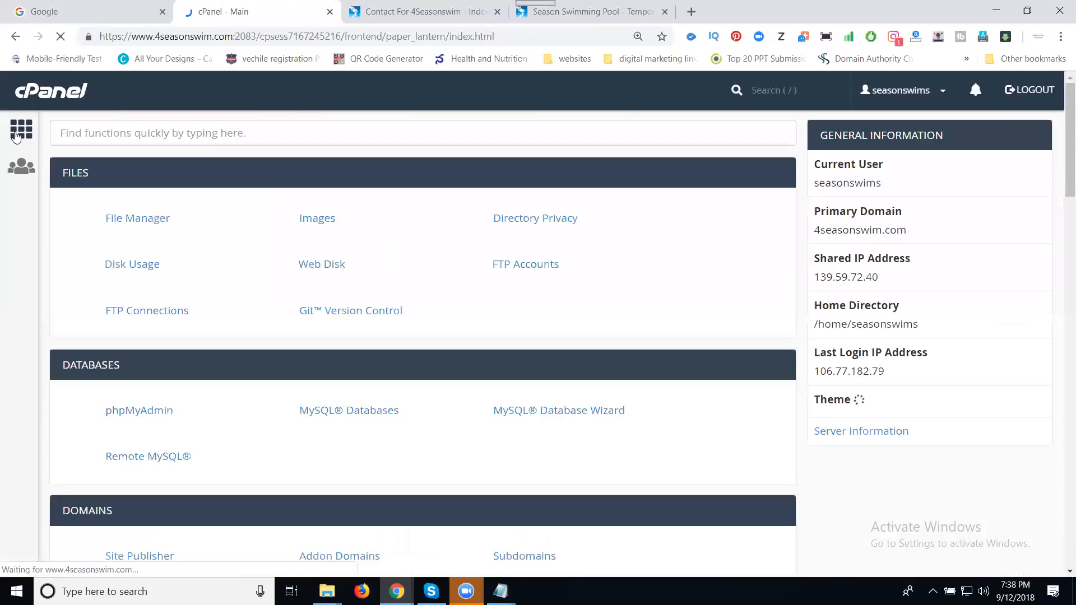
Open the .htaccess file in public_html for editing through cPanel's File Manager
click(140, 218)
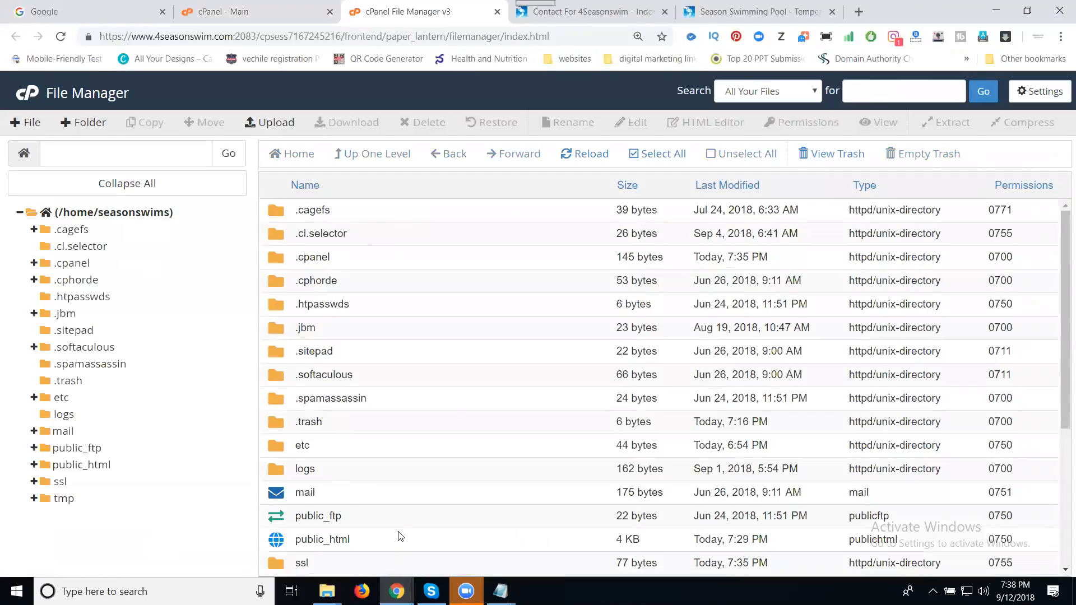
double_click(400, 536)
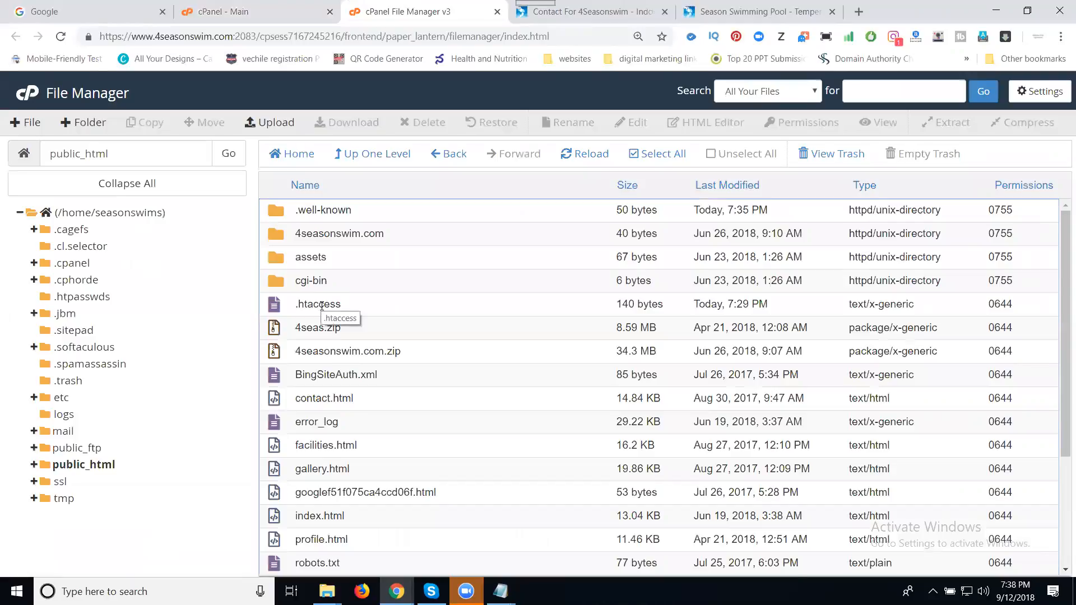
right_click(322, 305)
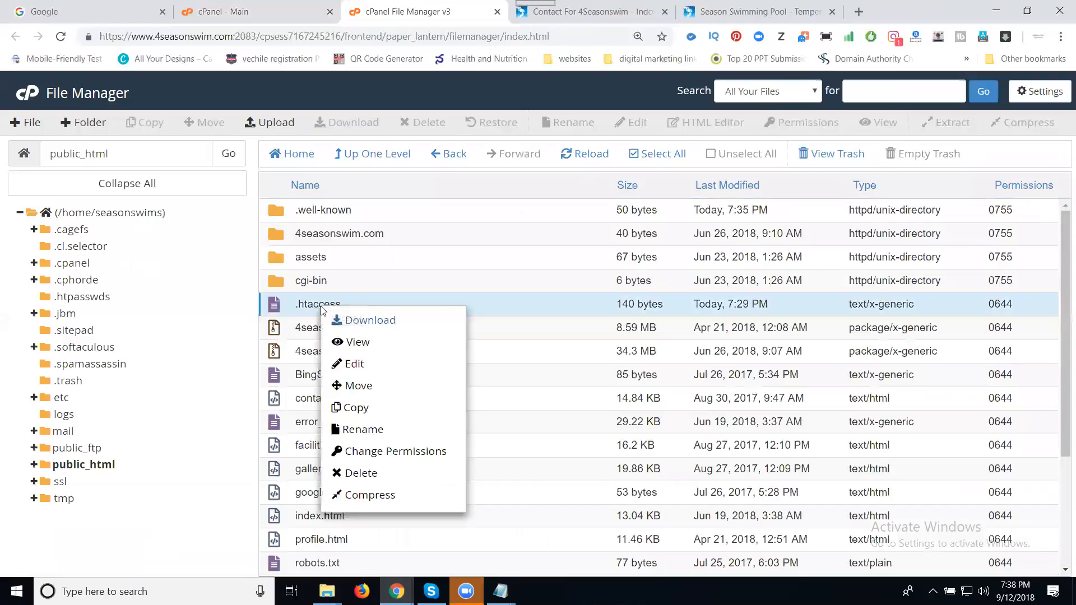
click(341, 365)
click(675, 442)
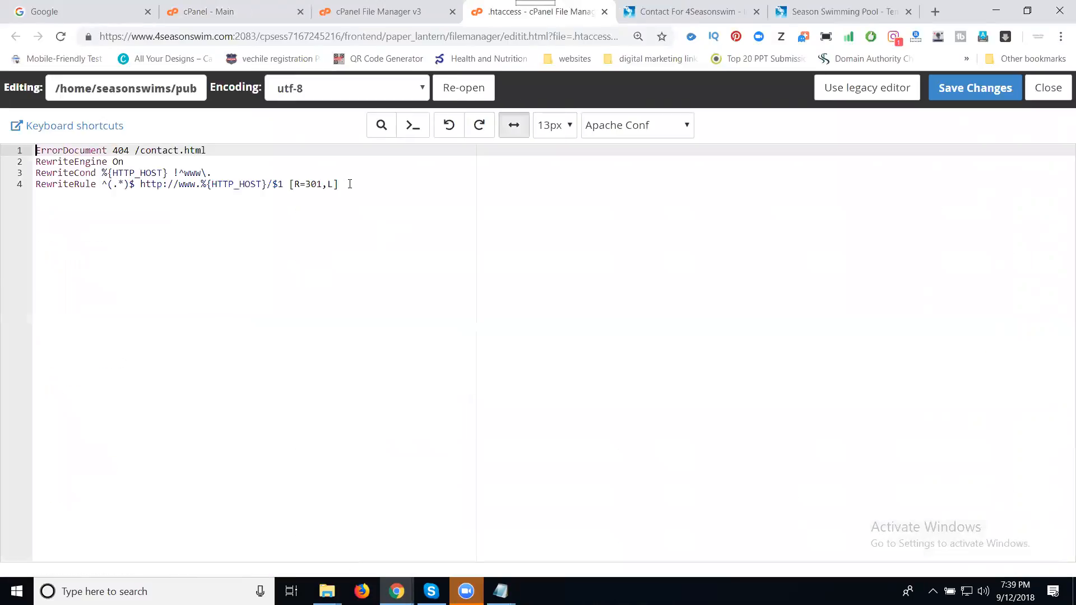
Add the copied RewriteEngine On, RewriteCond %{HTTPS} off and HTTPS RewriteRule lines below the existing www rule, and save the file
click(350, 184)
key(Return)
key(Return)
key(Return)
text(RewriteEngine On RewriteCond %{HTTPS} off RewriteRule ^(.*)$ https://%{HTTP_HOST}%{REQUEST_URI} [L,R=301])
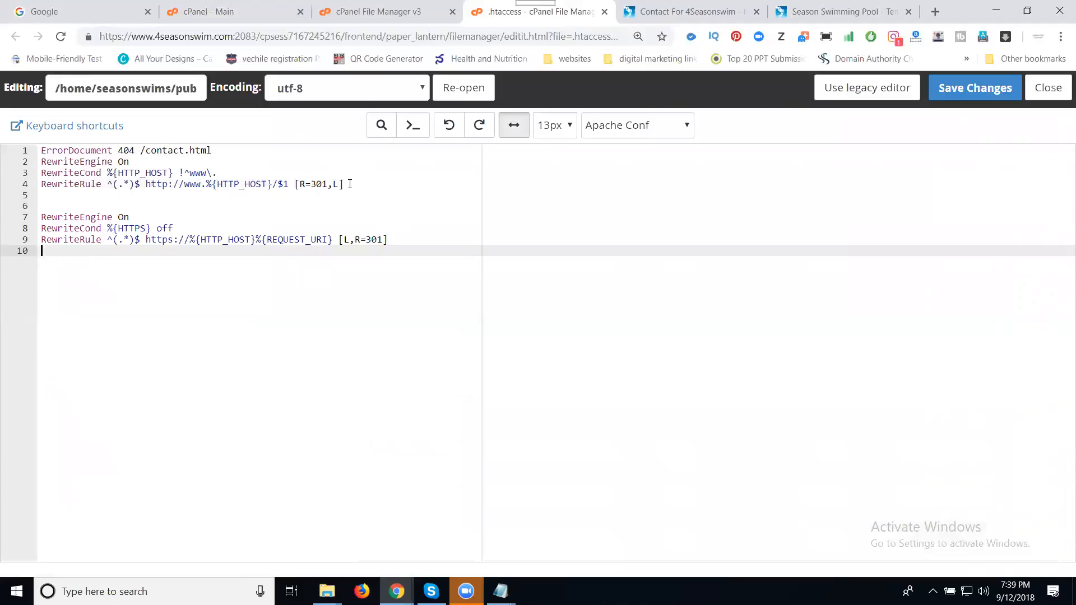
click(962, 94)
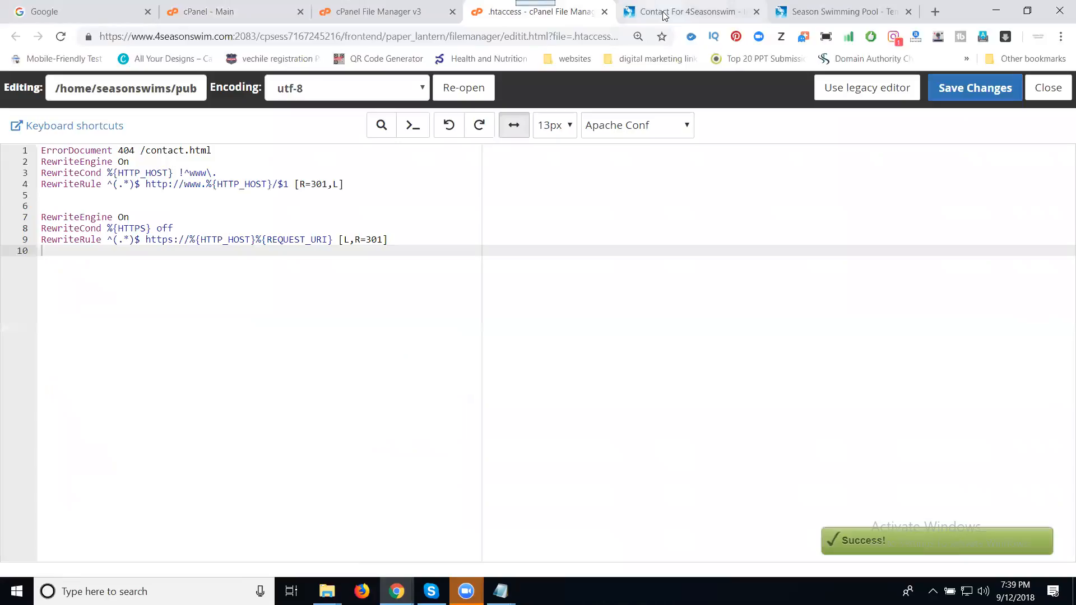
Reload the 4seasonswim.com contact page to check the HTTPS redirect, and highlight the added redirect lines in .htaccess
click(664, 12)
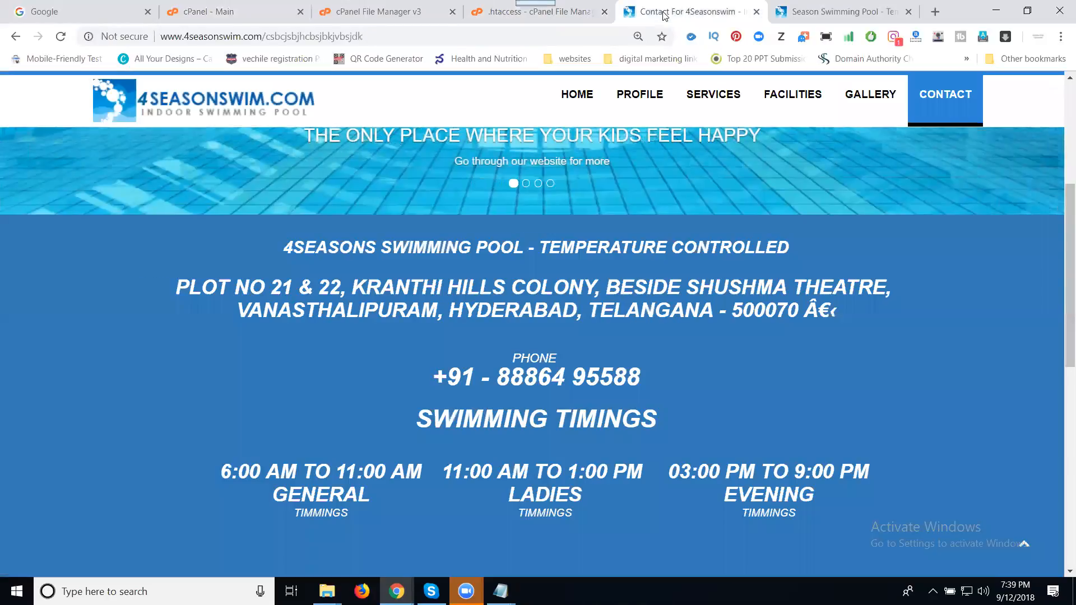
key(F5)
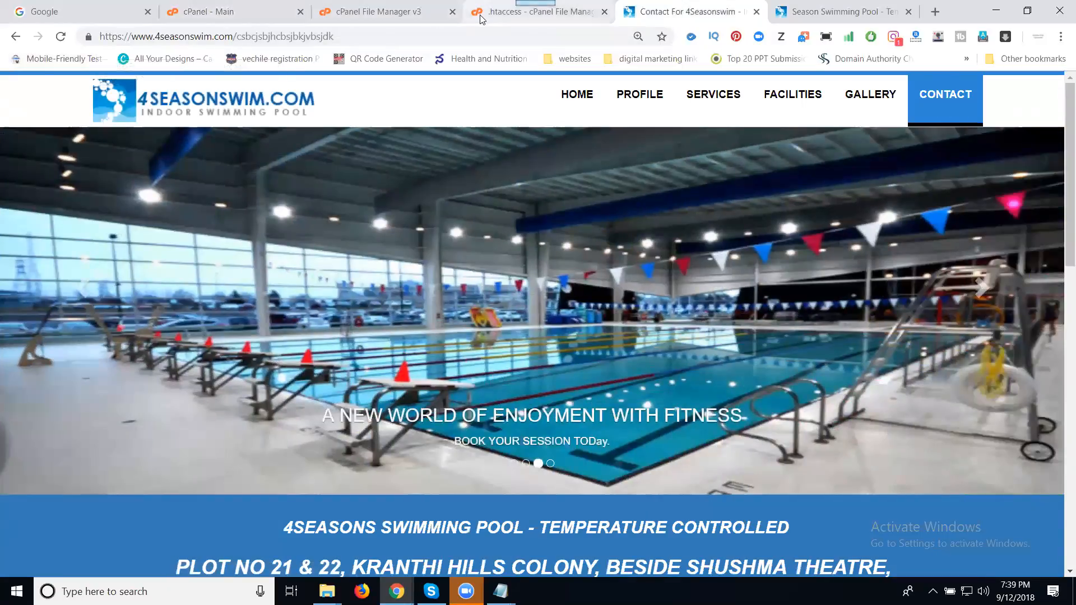
click(537, 11)
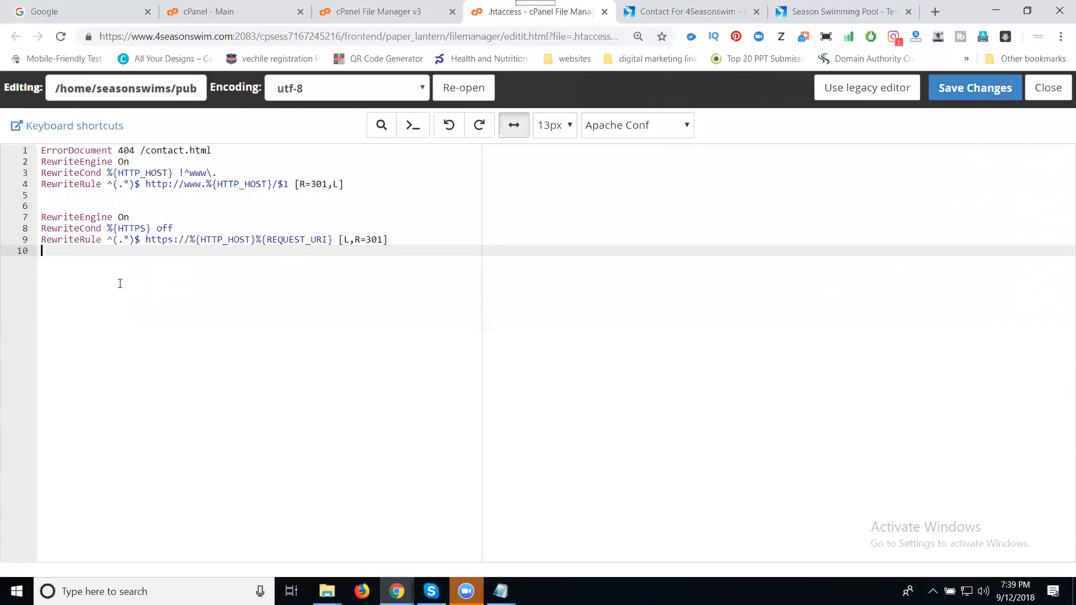
click(42, 217)
shift+click(47, 256)
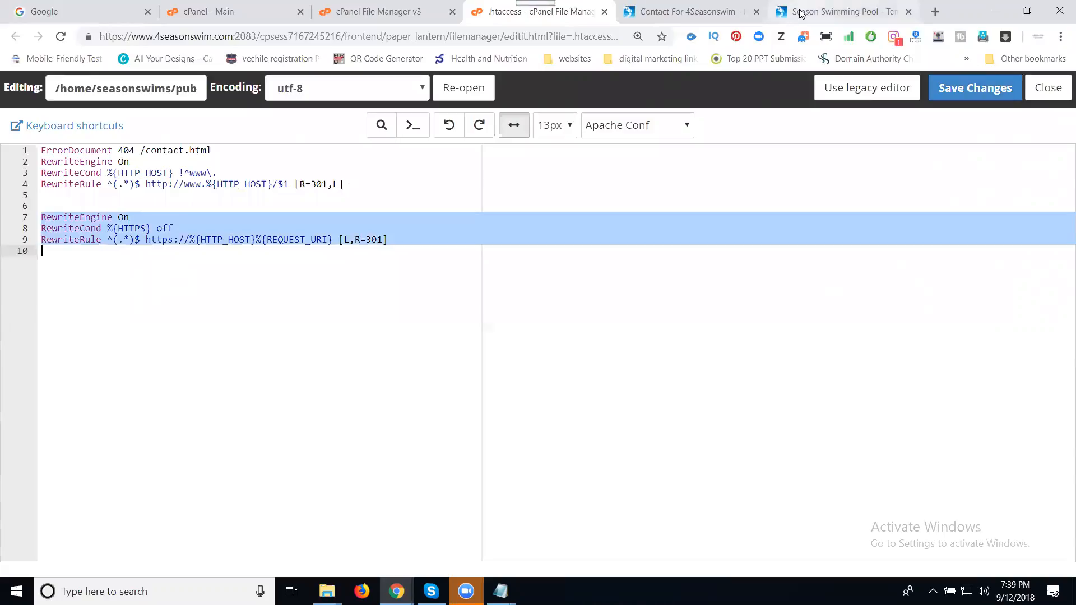
click(780, 17)
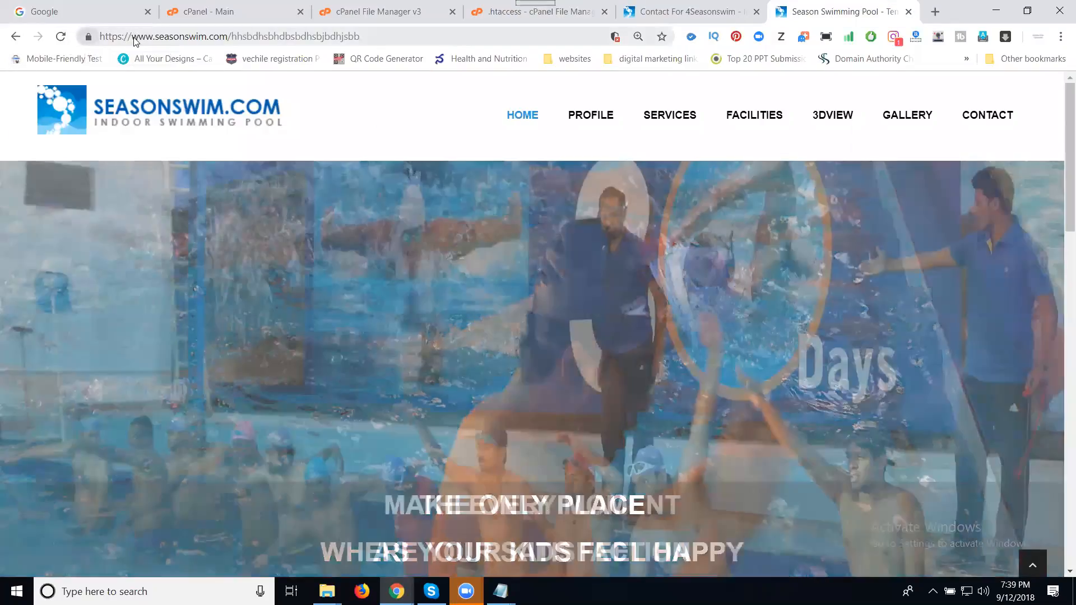
click(135, 38)
text(ra)
key(Return)
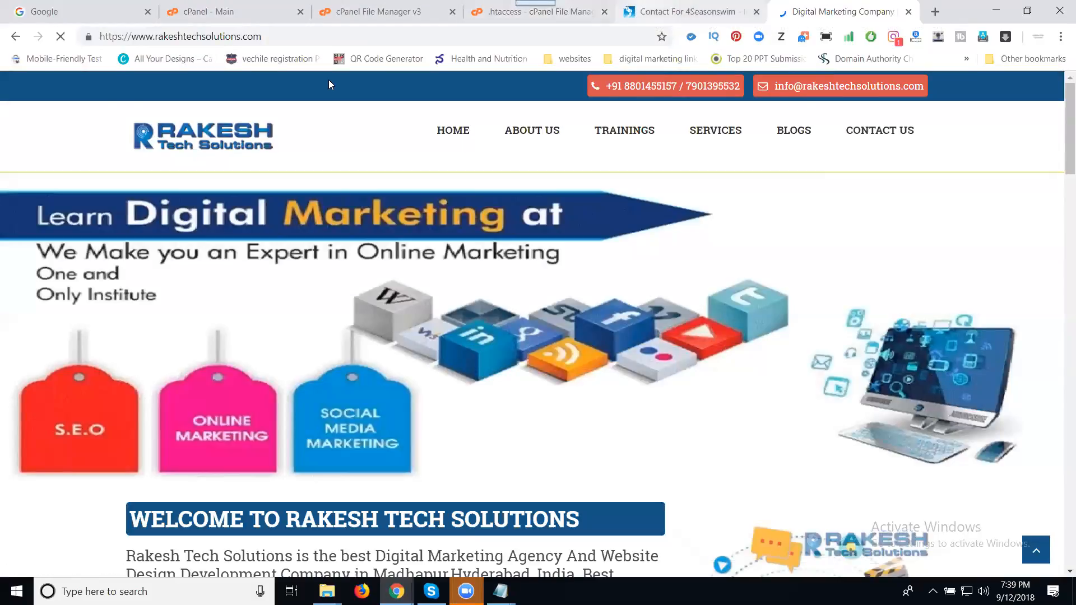
key(ctrl+shift+Tab)
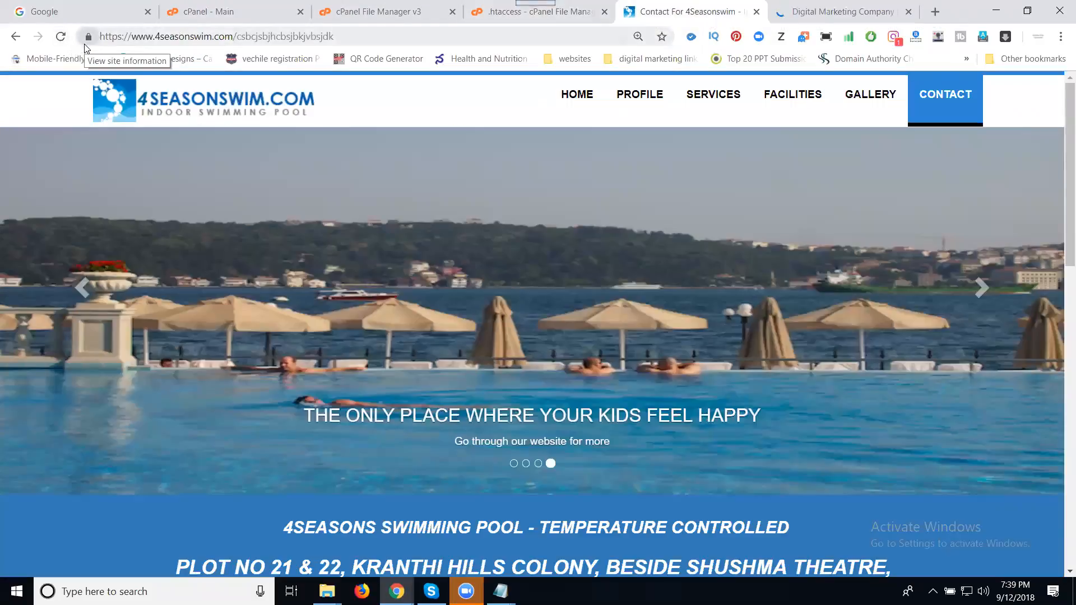